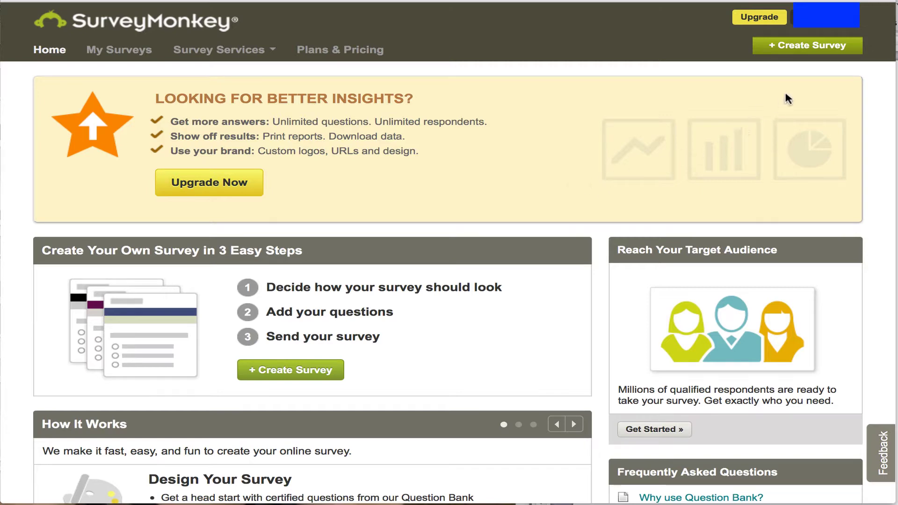
Create a new survey titled 'When can we meet?' in the Community category.
{"action": "left_click", "coordinate": [800, 51]}
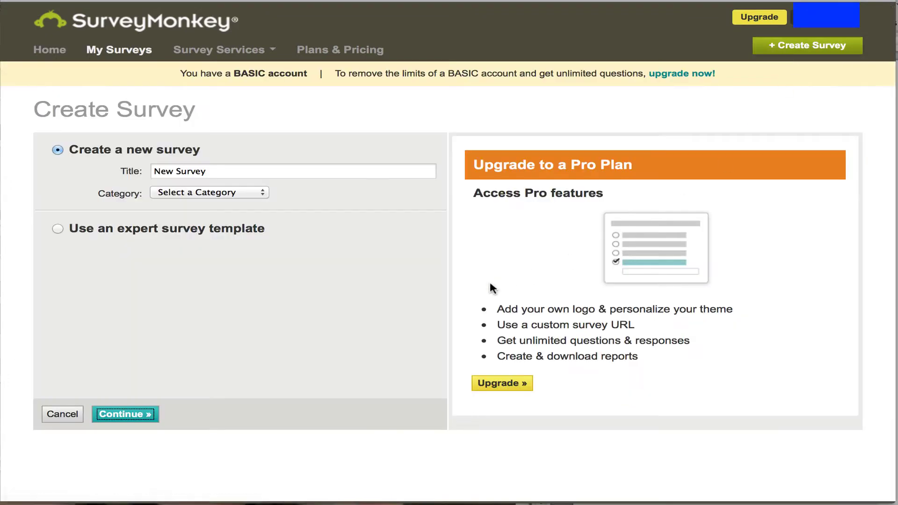
{"action": "left_click", "coordinate": [221, 170]}
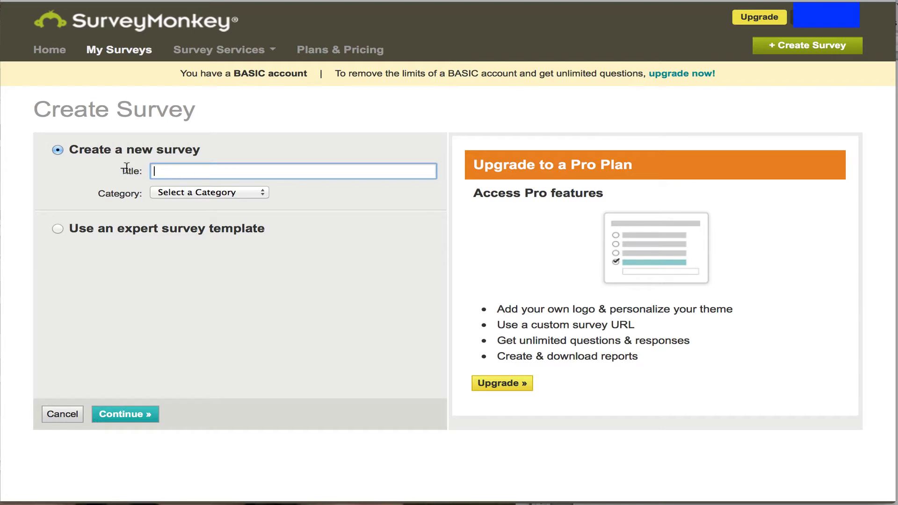
{"action": "type", "text": "When "}
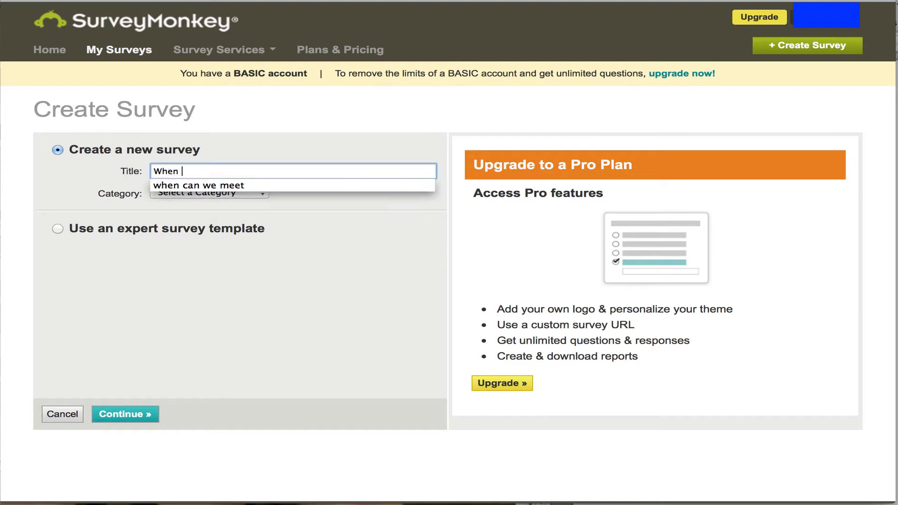
{"action": "type", "text": "can we meeyt"}
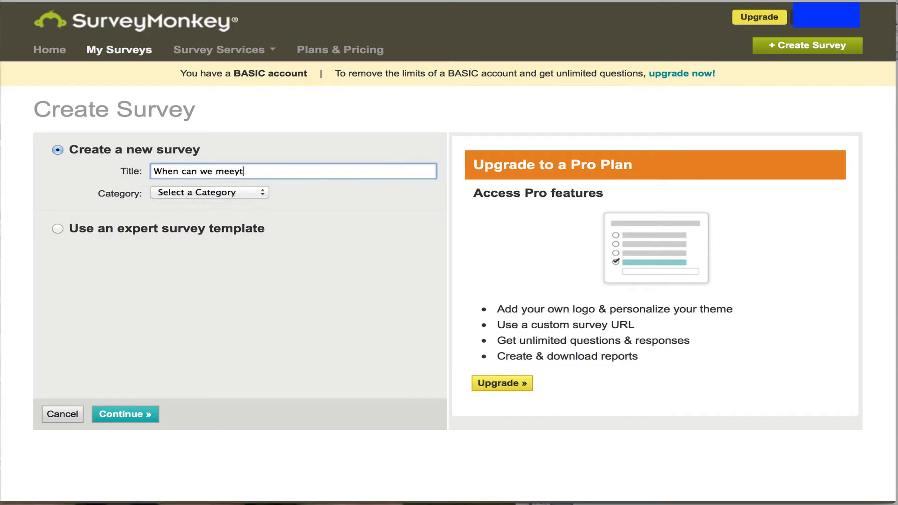
{"action": "key", "text": "BackSpace"}
{"action": "key", "text": "BackSpace"}
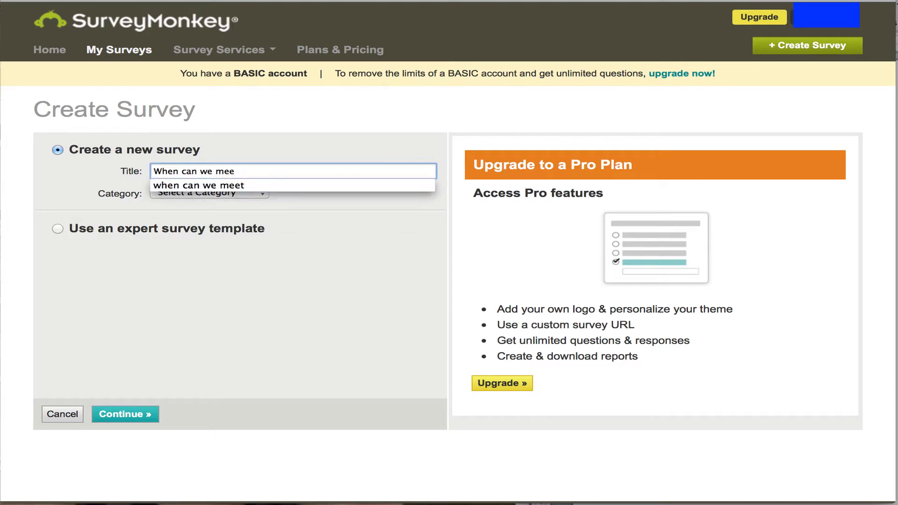
{"action": "type", "text": "t?"}
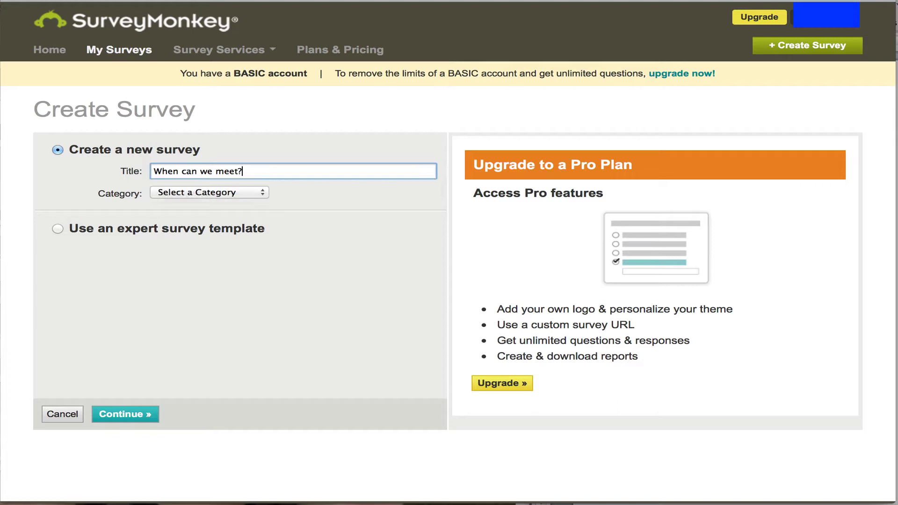
{"action": "left_click", "coordinate": [176, 193]}
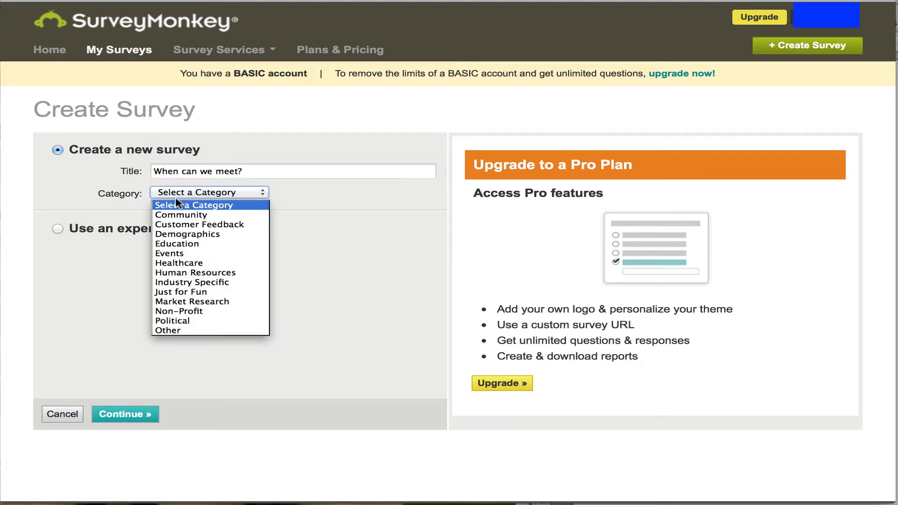
{"action": "left_click", "coordinate": [180, 216]}
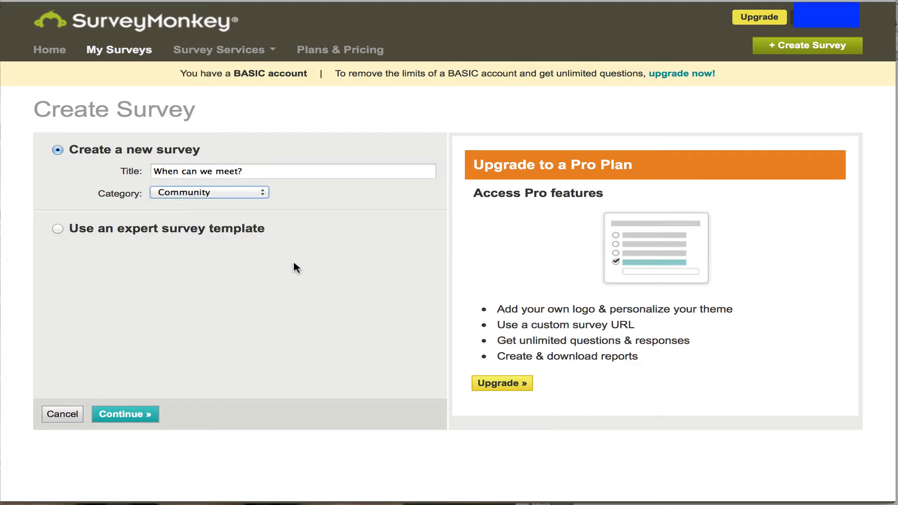
{"action": "left_click", "coordinate": [140, 416]}
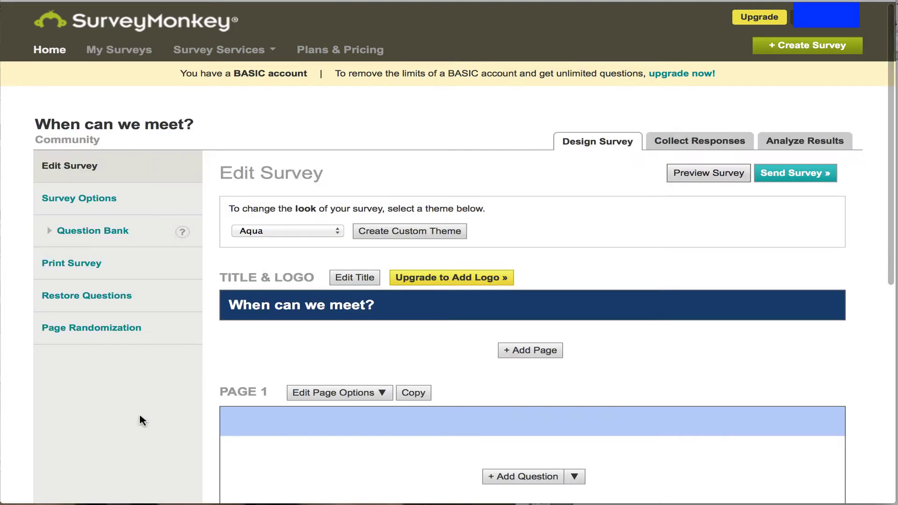
Keep the Aqua theme and scroll down to the empty Page 1.
{"action": "left_click", "coordinate": [338, 233]}
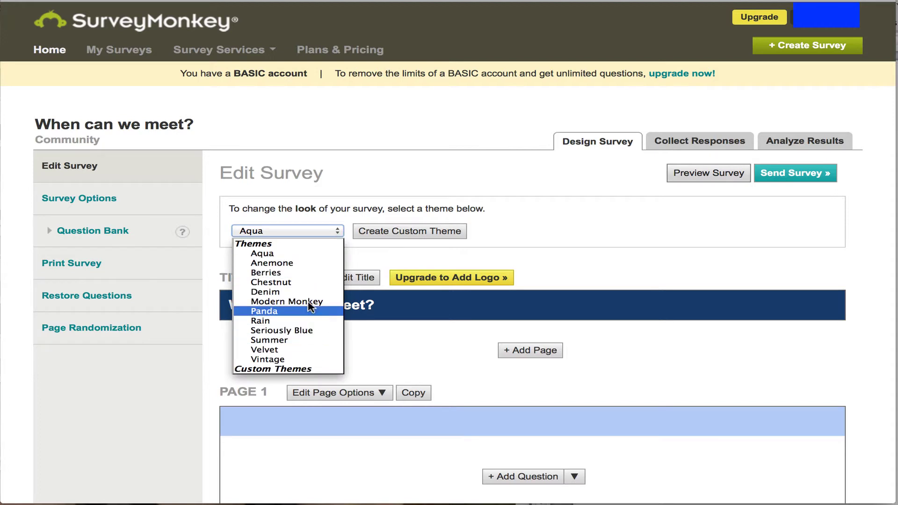
{"action": "left_click", "coordinate": [337, 232]}
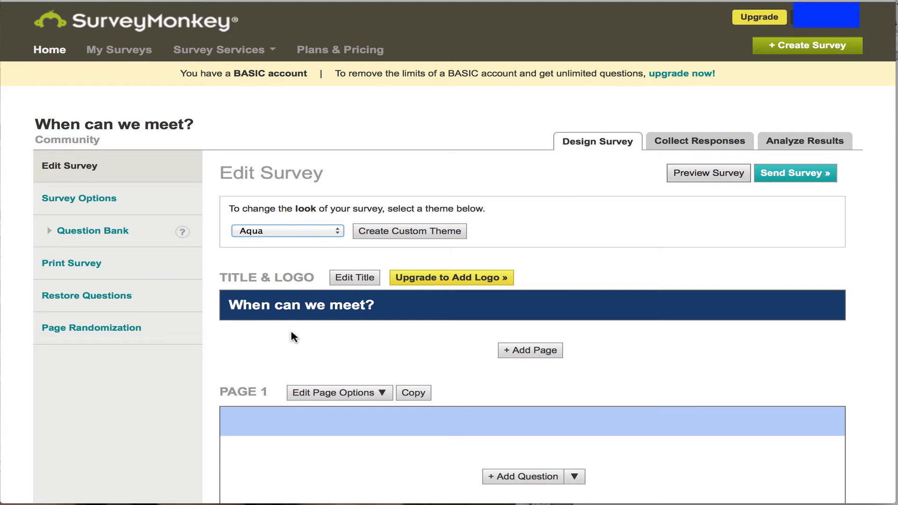
{"action": "scroll", "coordinate": [291, 331], "scroll_direction": "down", "scroll_amount": 3}
{"action": "scroll", "coordinate": [291, 333], "scroll_direction": "down", "scroll_amount": 2}
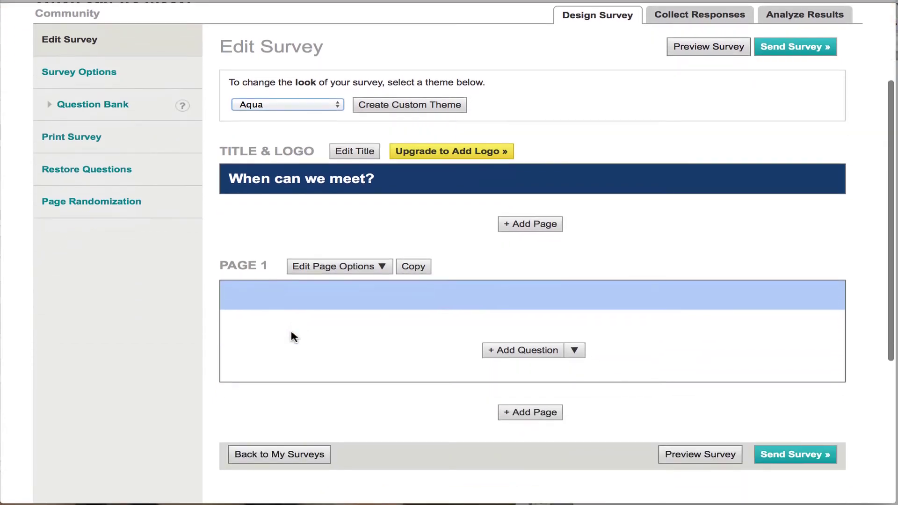
Add a question reading 'When is the best time we can meet live?' and list question types.
{"action": "left_click", "coordinate": [519, 354]}
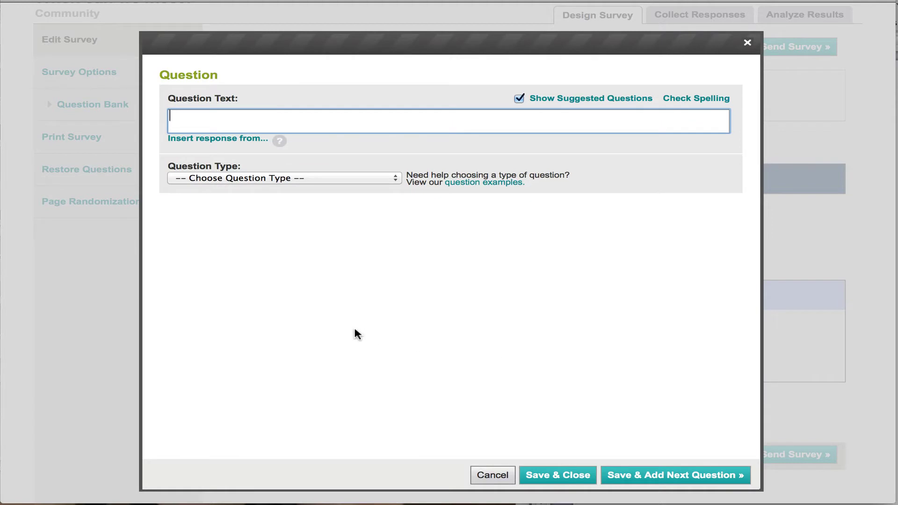
{"action": "type", "text": "When is the best t"}
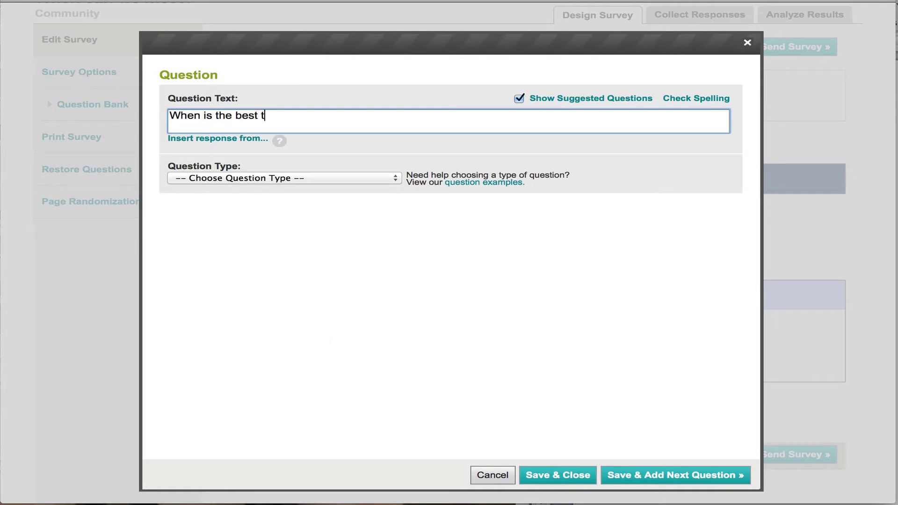
{"action": "type", "text": "ime we cn"}
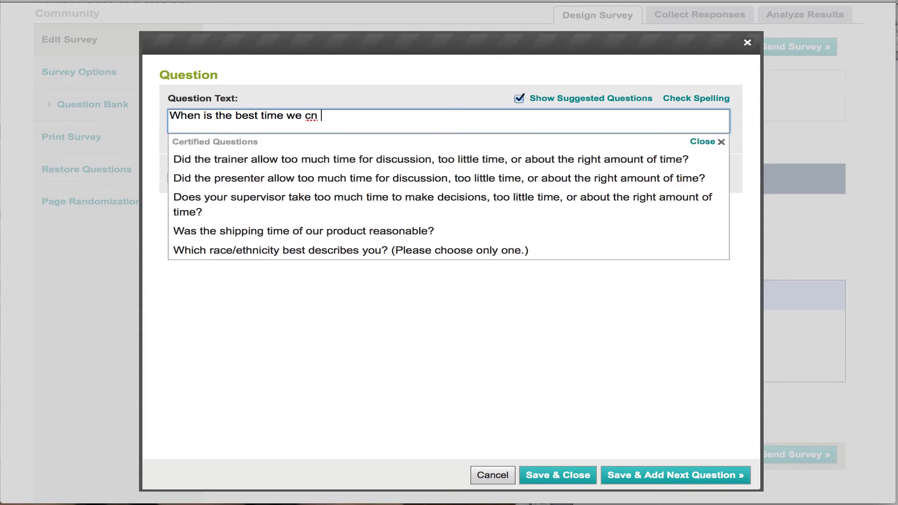
{"action": "key", "text": "BackSpace"}
{"action": "type", "text": "am"}
{"action": "key", "text": "BackSpace"}
{"action": "key", "text": "BackSpace"}
{"action": "type", "text": "n meet live"}
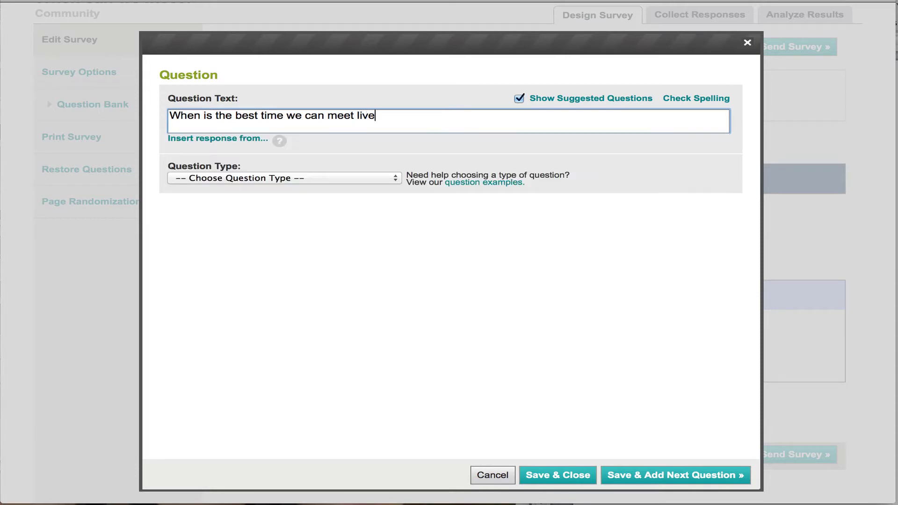
{"action": "type", "text": "."}
{"action": "type", "text": "?"}
{"action": "left_click", "coordinate": [263, 178]}
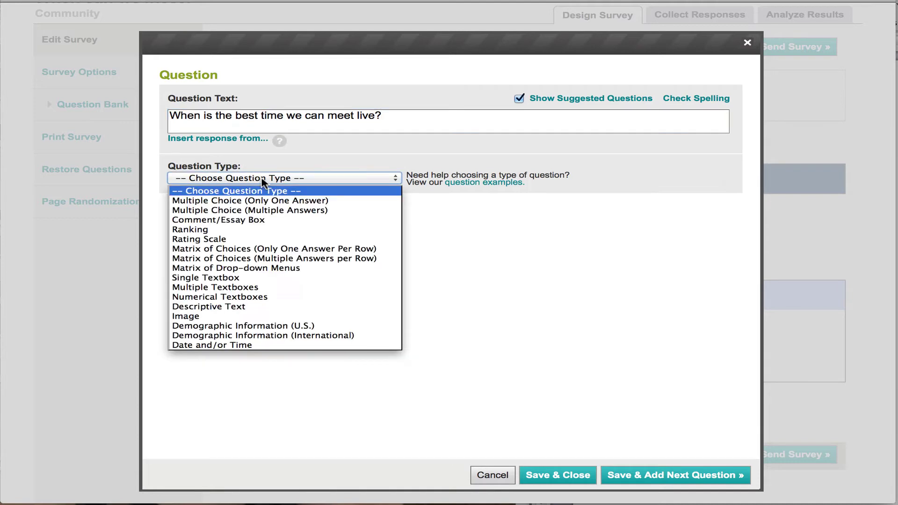
Make it a multiple-answers-per-row matrix with rows 11 am, 1 pm and 3 pm.
{"action": "left_click", "coordinate": [246, 259]}
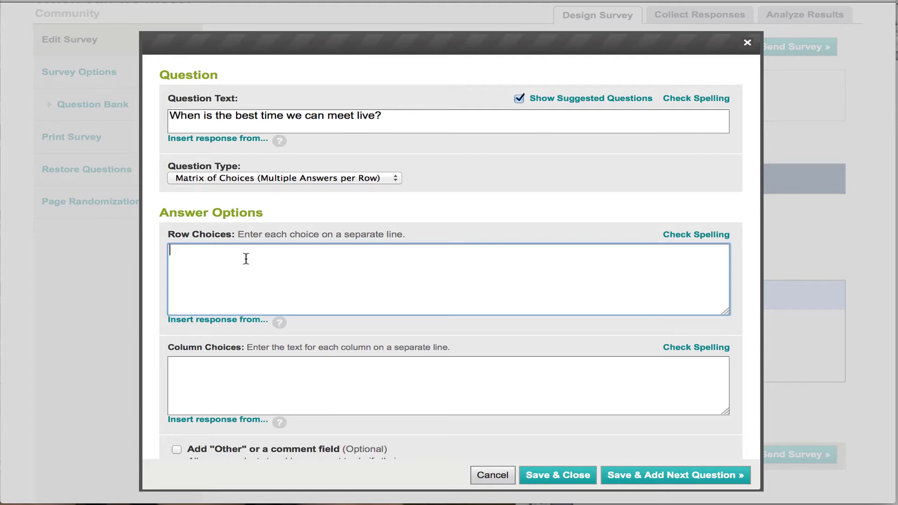
{"action": "type", "text": "11 am"}
{"action": "key", "text": "Return"}
{"action": "type", "text": "1 pm"}
{"action": "key", "text": "Return"}
{"action": "type", "text": "3 pm"}
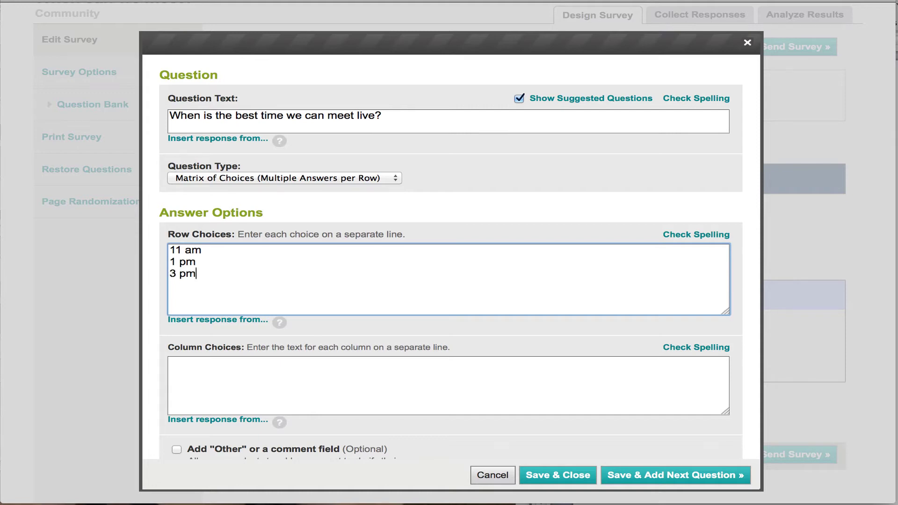
{"action": "key", "text": "Return"}
Add matrix rows 7 pm, 8 pm, 9 pm and 10 pm.
{"action": "type", "text": "7 pm"}
{"action": "key", "text": "Return"}
{"action": "type", "text": "8 pm"}
{"action": "key", "text": "Return"}
{"action": "type", "text": "9 pm"}
{"action": "key", "text": "Return"}
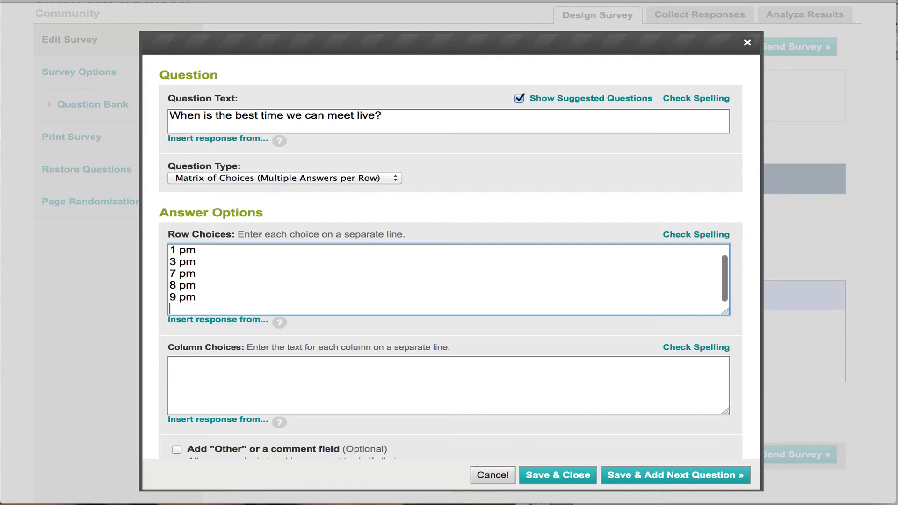
{"action": "type", "text": "10"}
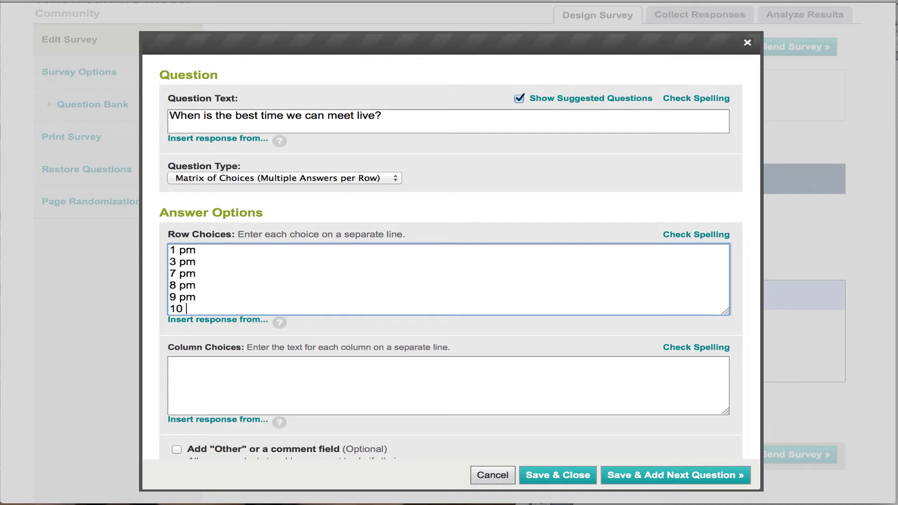
{"action": "type", "text": " pm"}
Enter column choices Monday Oct 28, Tuesday Oct 29 and Wednesday Oct 30.
{"action": "left_click", "coordinate": [195, 367]}
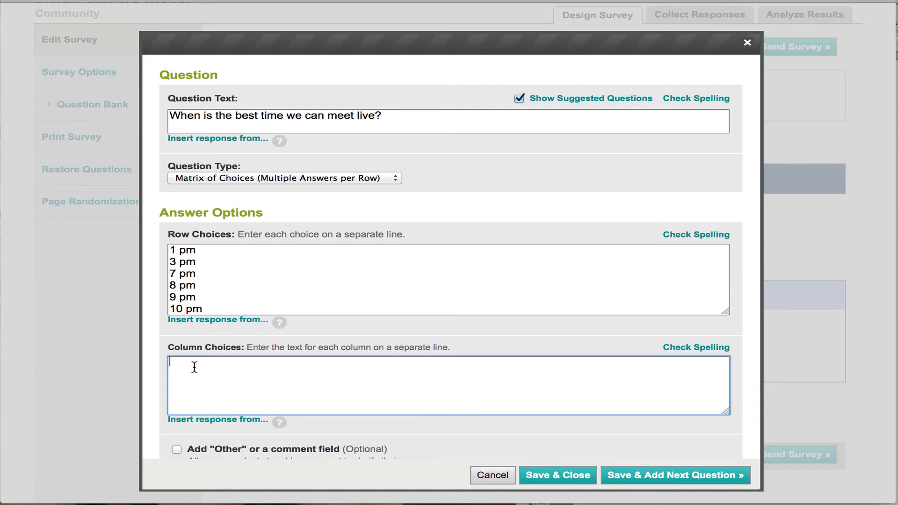
{"action": "type", "text": "Monday Oct 28"}
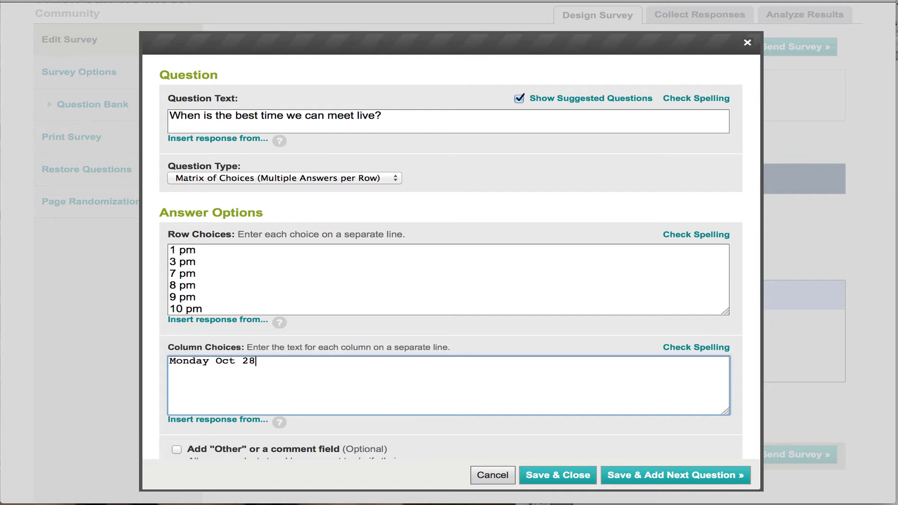
{"action": "key", "text": "Return"}
{"action": "type", "text": "Tuesday Oct 29"}
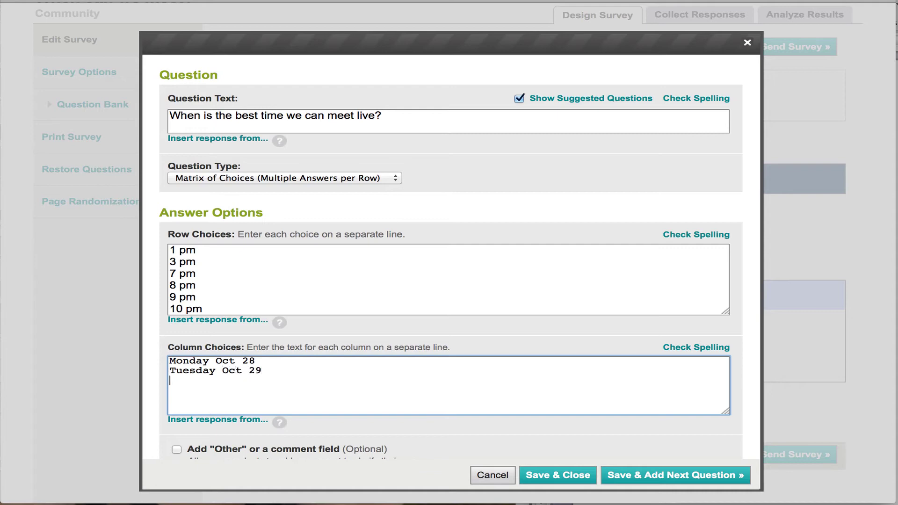
{"action": "key", "text": "Return"}
{"action": "type", "text": "Wednesday Oct"}
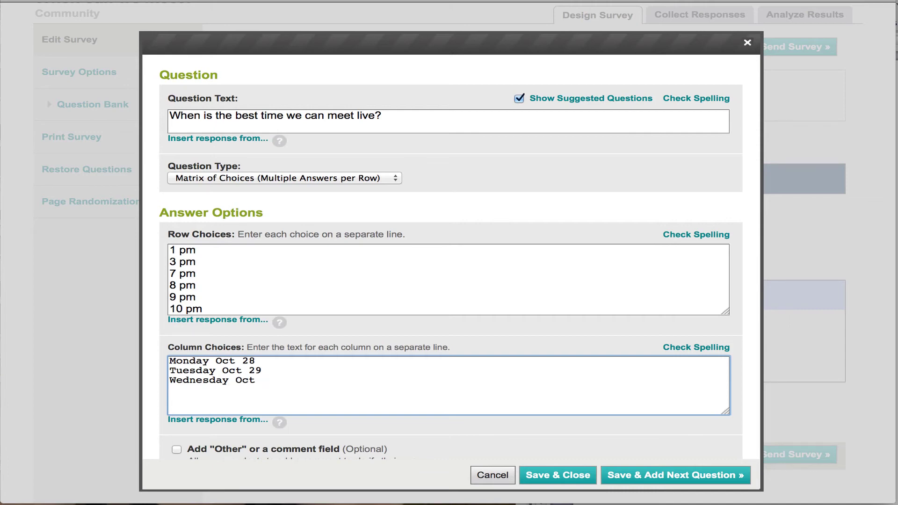
{"action": "type", "text": " 30"}
Add a comment field sized as a paragraph of text.
{"action": "scroll", "coordinate": [215, 378], "scroll_direction": "down", "scroll_amount": 5}
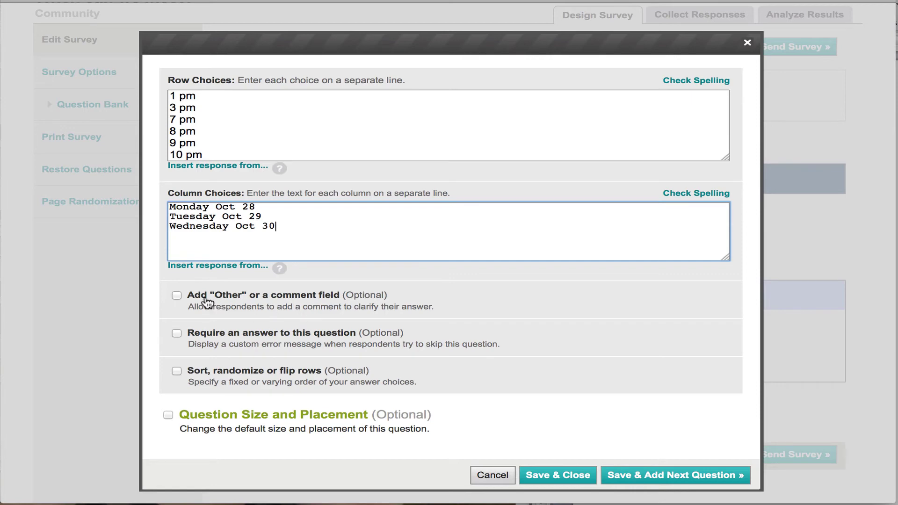
{"action": "left_click", "coordinate": [177, 296]}
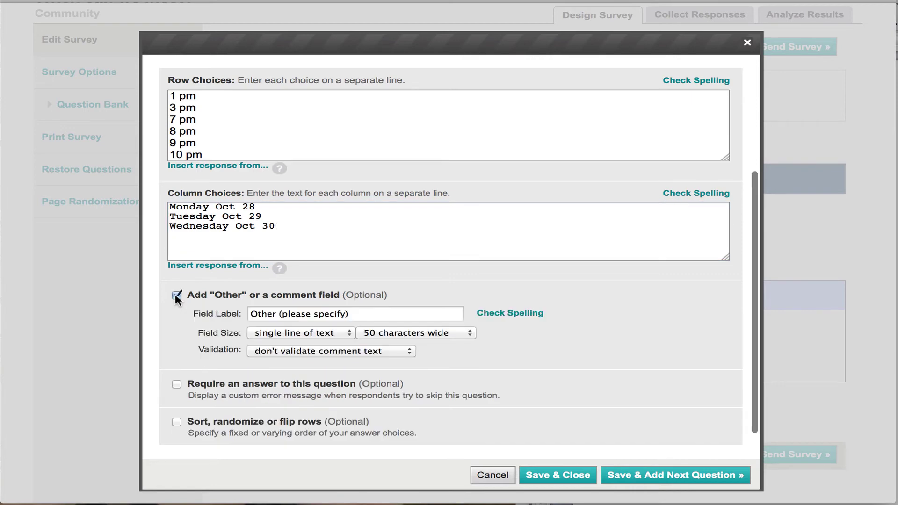
{"action": "left_click", "coordinate": [347, 333]}
{"action": "left_click", "coordinate": [333, 357]}
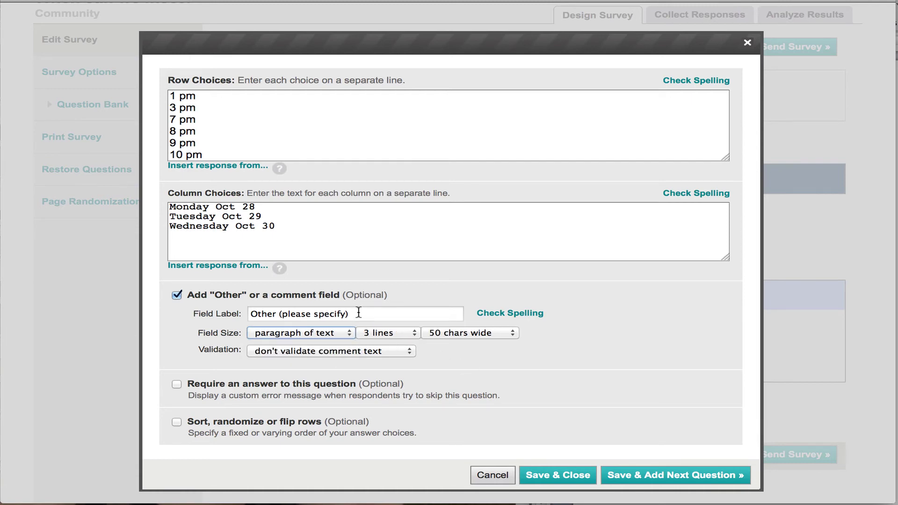
Replace the comment field label with 'Any other thoughts?'.
{"action": "left_click_drag", "start_coordinate": [357, 314], "coordinate": [214, 311]}
{"action": "left_click", "coordinate": [211, 311]}
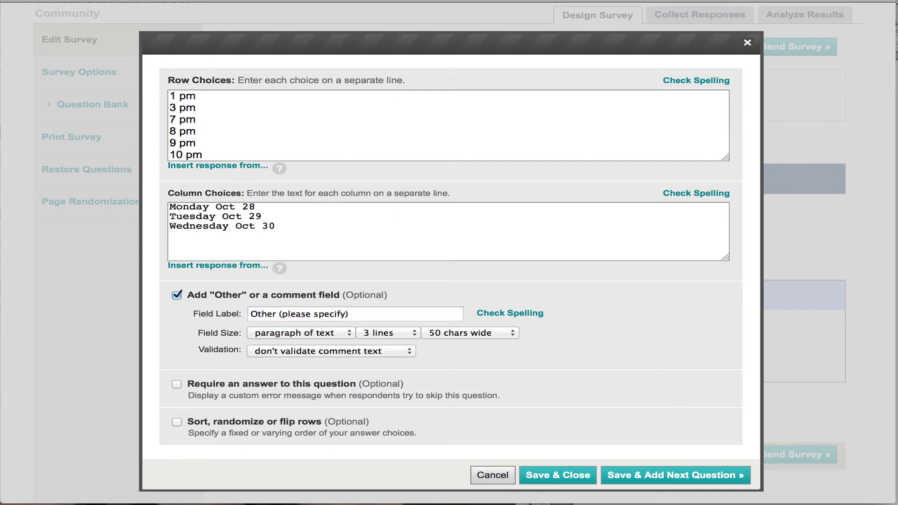
{"action": "scroll", "coordinate": [212, 310], "scroll_direction": "down", "scroll_amount": 3}
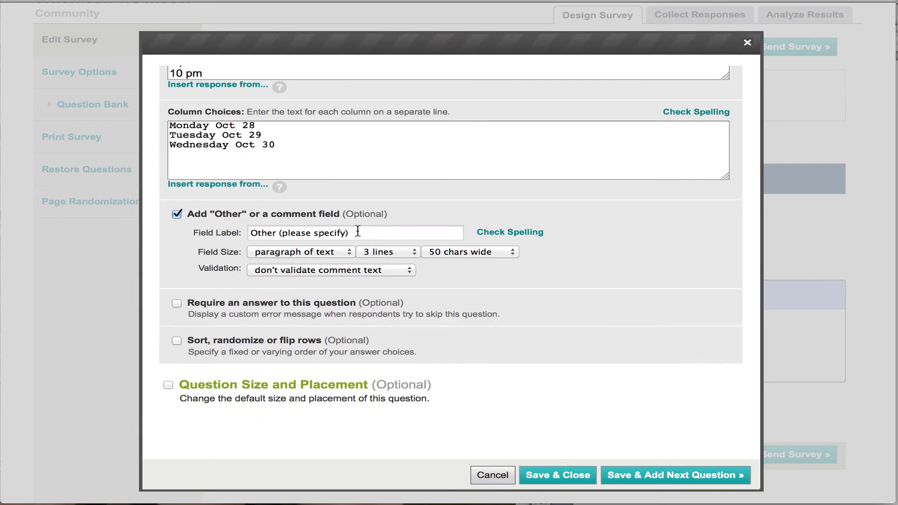
{"action": "left_click_drag", "start_coordinate": [358, 230], "coordinate": [245, 231]}
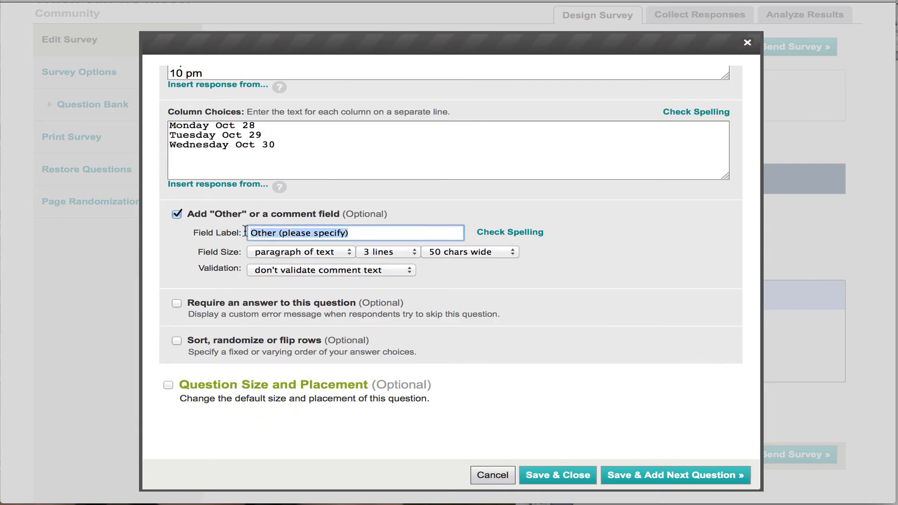
{"action": "type", "text": "Any o"}
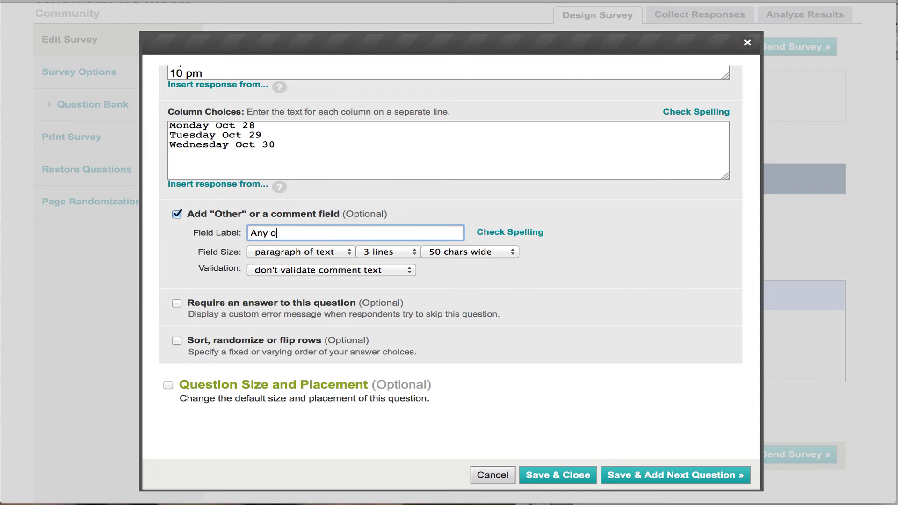
{"action": "type", "text": "ther thoughts?"}
{"action": "scroll", "coordinate": [465, 361], "scroll_direction": "down", "scroll_amount": 3}
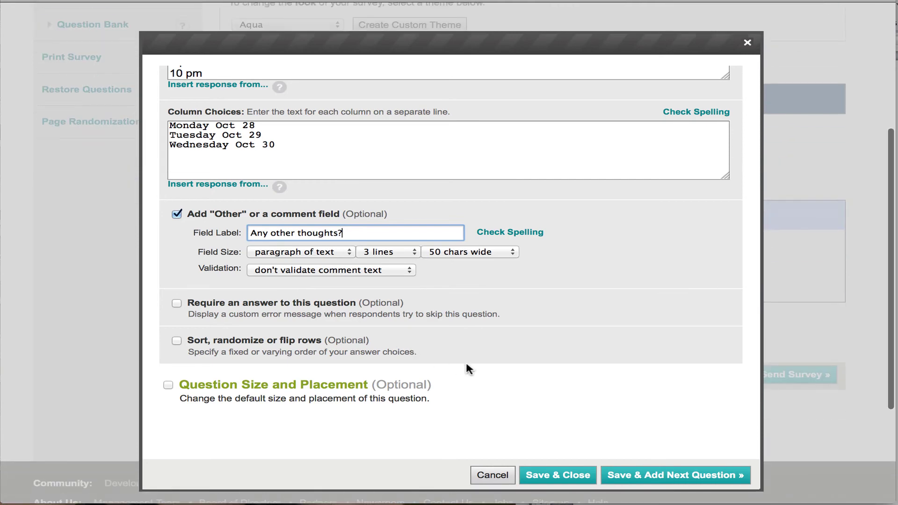
Save the matrix question and review it as Q1 on Page 1.
{"action": "left_click", "coordinate": [551, 475]}
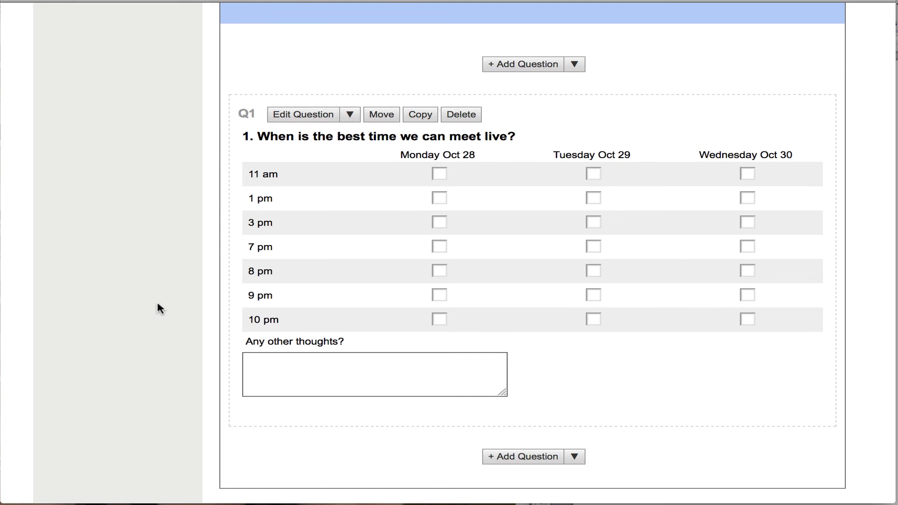
{"action": "scroll", "coordinate": [430, 230], "scroll_direction": "up", "scroll_amount": 3}
{"action": "scroll", "coordinate": [432, 231], "scroll_direction": "down", "scroll_amount": 2}
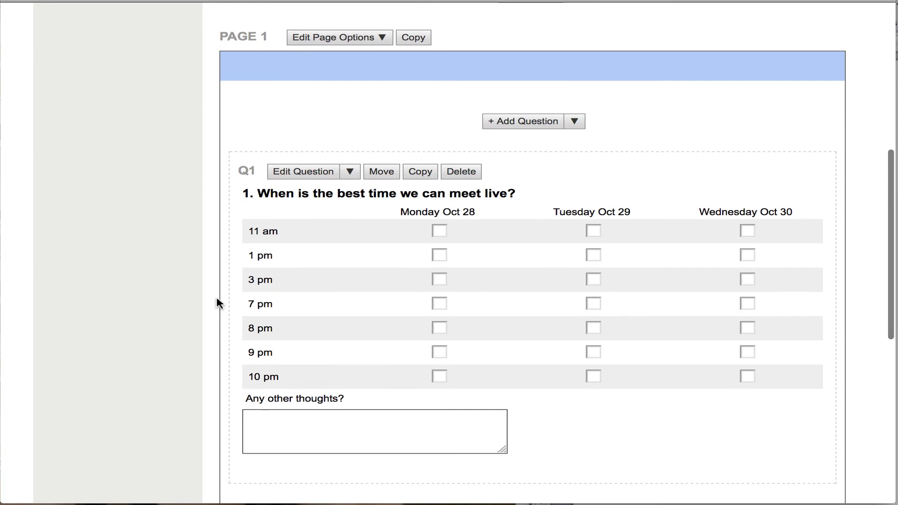
{"action": "scroll", "coordinate": [218, 304], "scroll_direction": "down", "scroll_amount": 3}
{"action": "scroll", "coordinate": [216, 301], "scroll_direction": "down", "scroll_amount": 4}
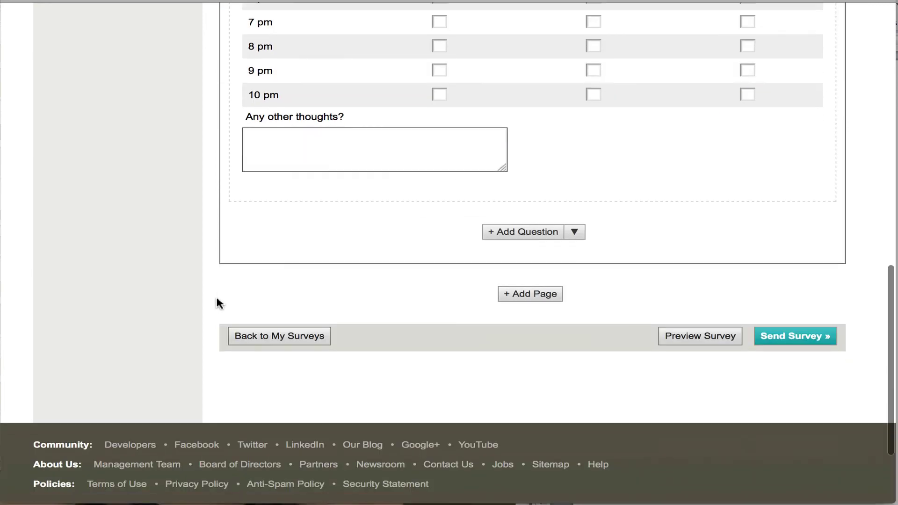
Go to Send Your Survey and look over the web link and embed options.
{"action": "left_click", "coordinate": [796, 341]}
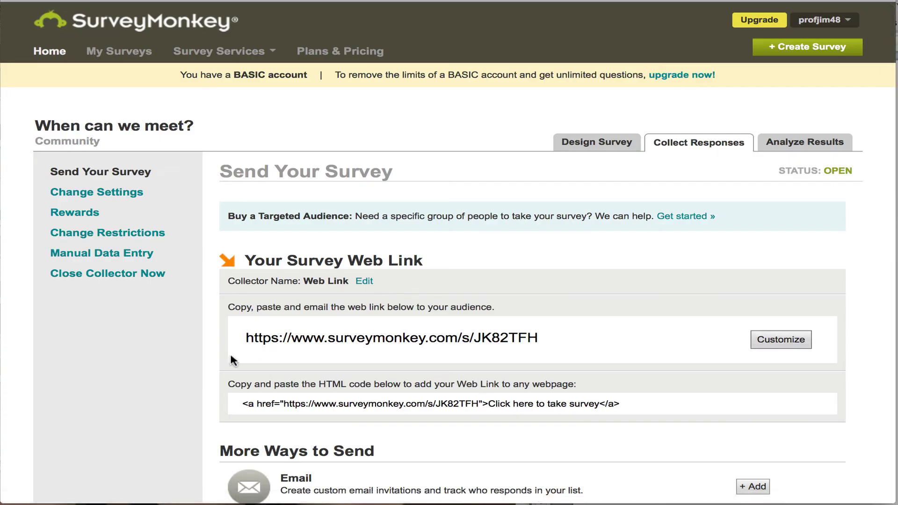
{"action": "scroll", "coordinate": [220, 360], "scroll_direction": "down", "scroll_amount": 2}
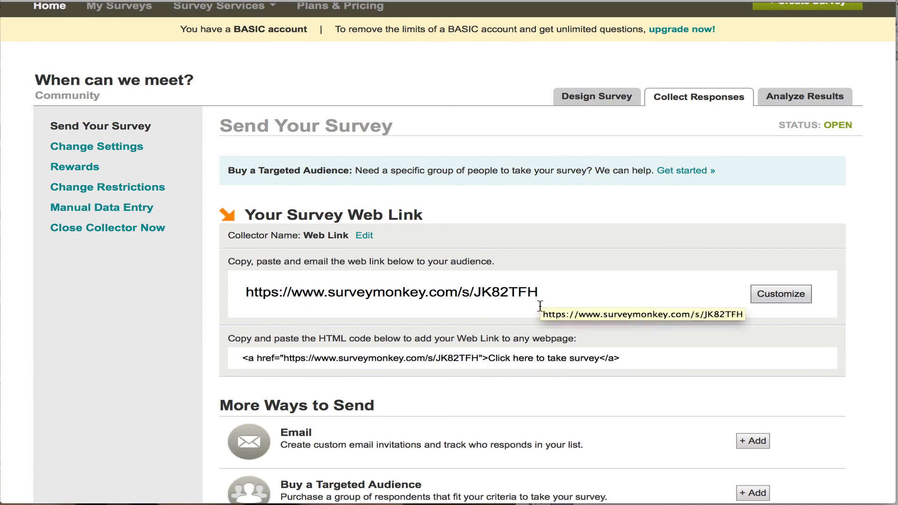
{"action": "scroll", "coordinate": [537, 374], "scroll_direction": "down", "scroll_amount": 2}
{"action": "scroll", "coordinate": [538, 375], "scroll_direction": "down", "scroll_amount": 2}
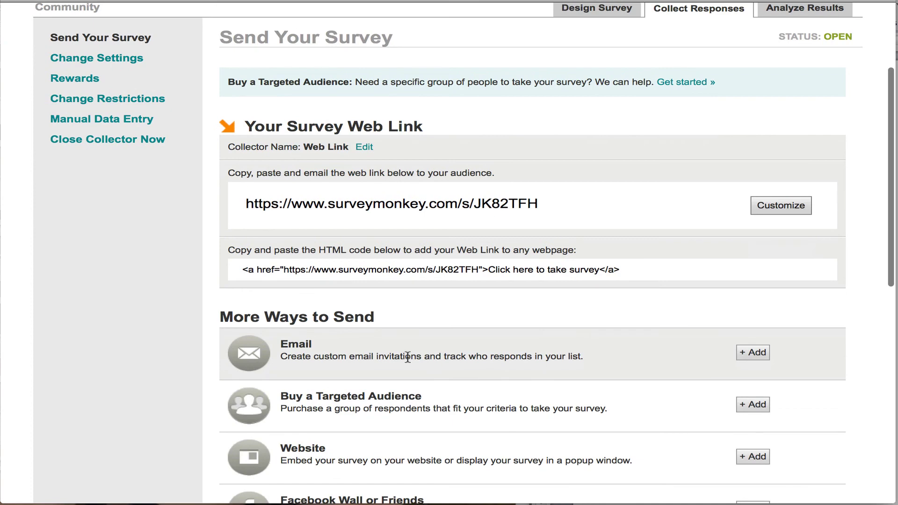
{"action": "scroll", "coordinate": [148, 358], "scroll_direction": "down", "scroll_amount": 3}
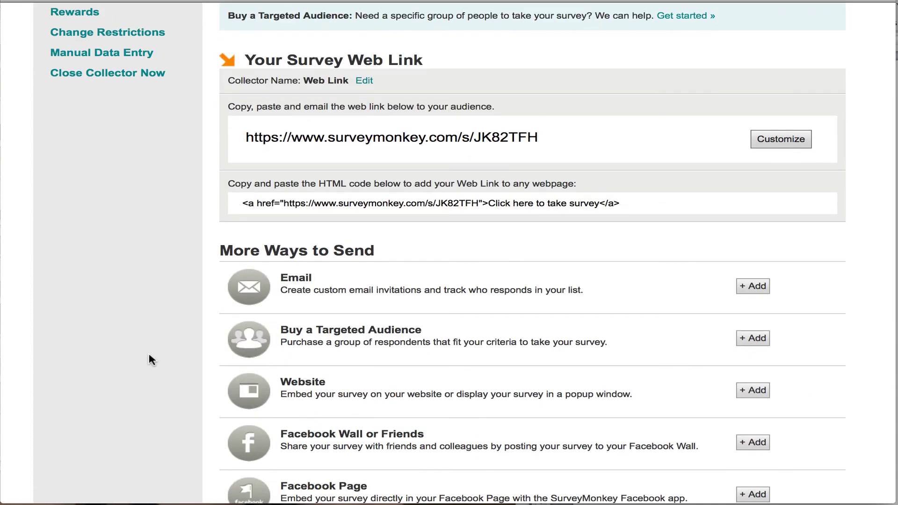
{"action": "scroll", "coordinate": [149, 360], "scroll_direction": "down", "scroll_amount": 1}
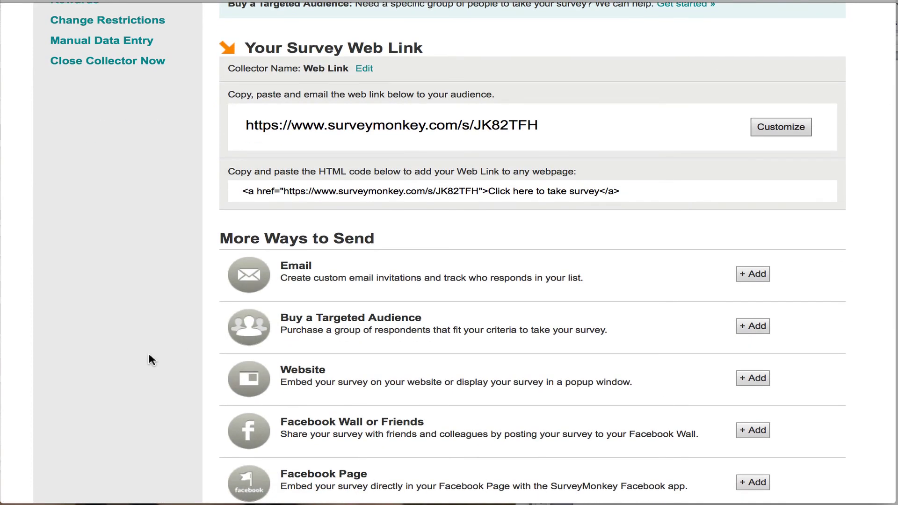
{"action": "scroll", "coordinate": [149, 359], "scroll_direction": "down", "scroll_amount": 1}
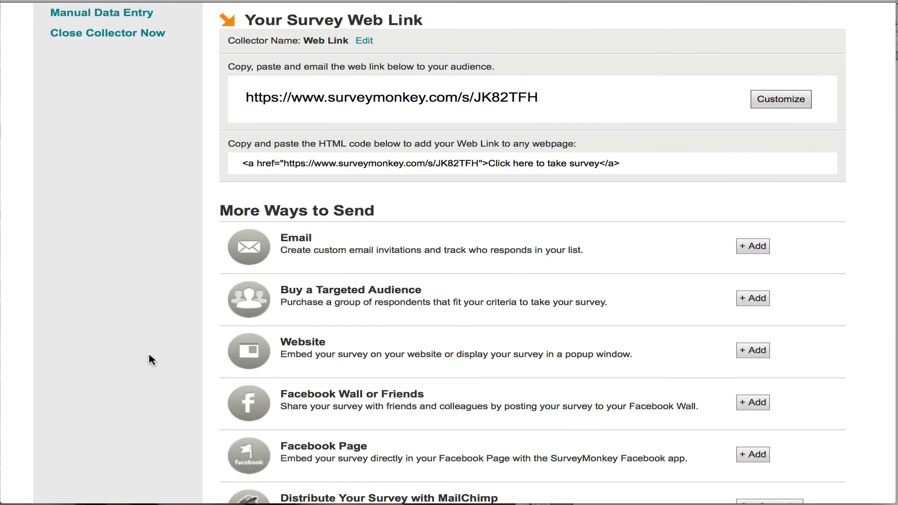
{"action": "scroll", "coordinate": [149, 359], "scroll_direction": "down", "scroll_amount": 3}
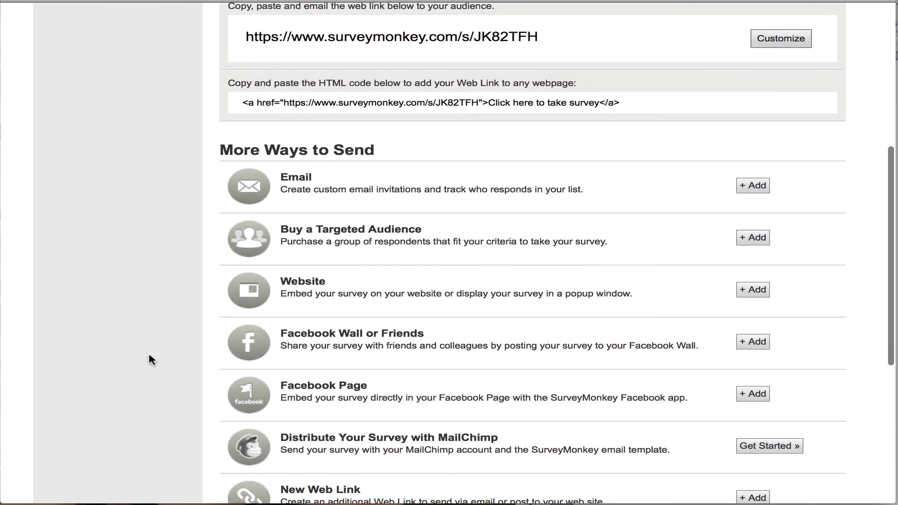
{"action": "scroll", "coordinate": [151, 360], "scroll_direction": "down", "scroll_amount": 1}
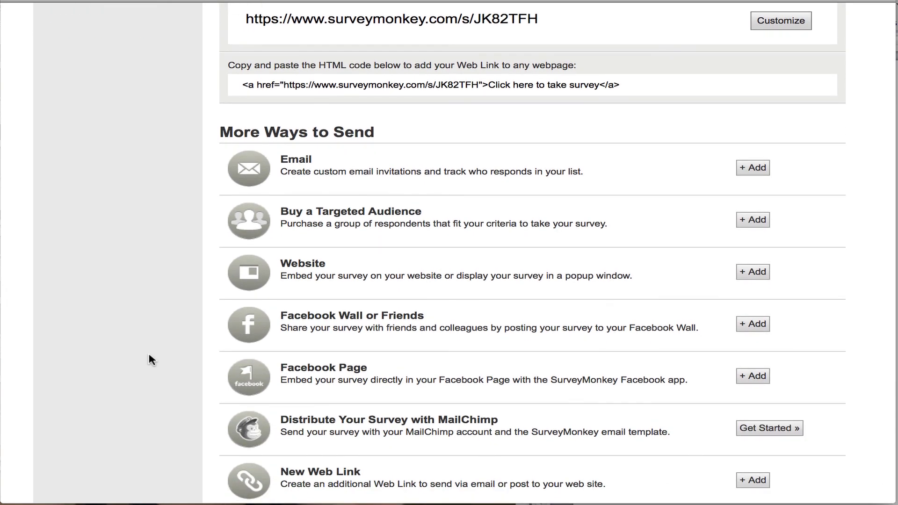